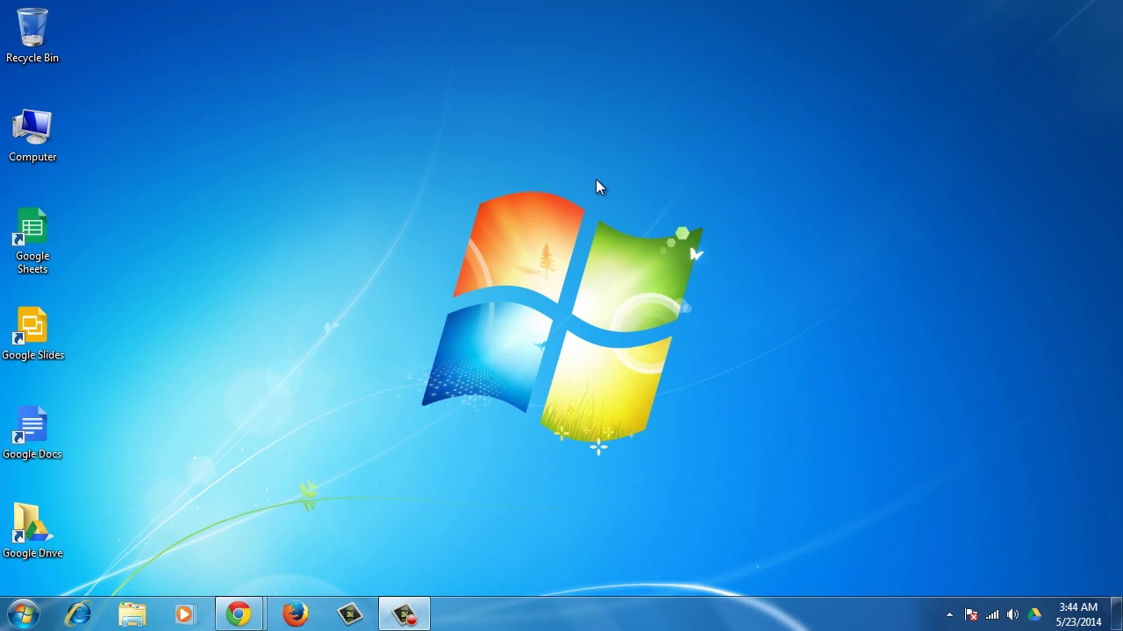
- Browse through Computer, Local Disk (C:) and Users to the user's Google Drive folder
double_click(52, 131)
double_click(388, 188)
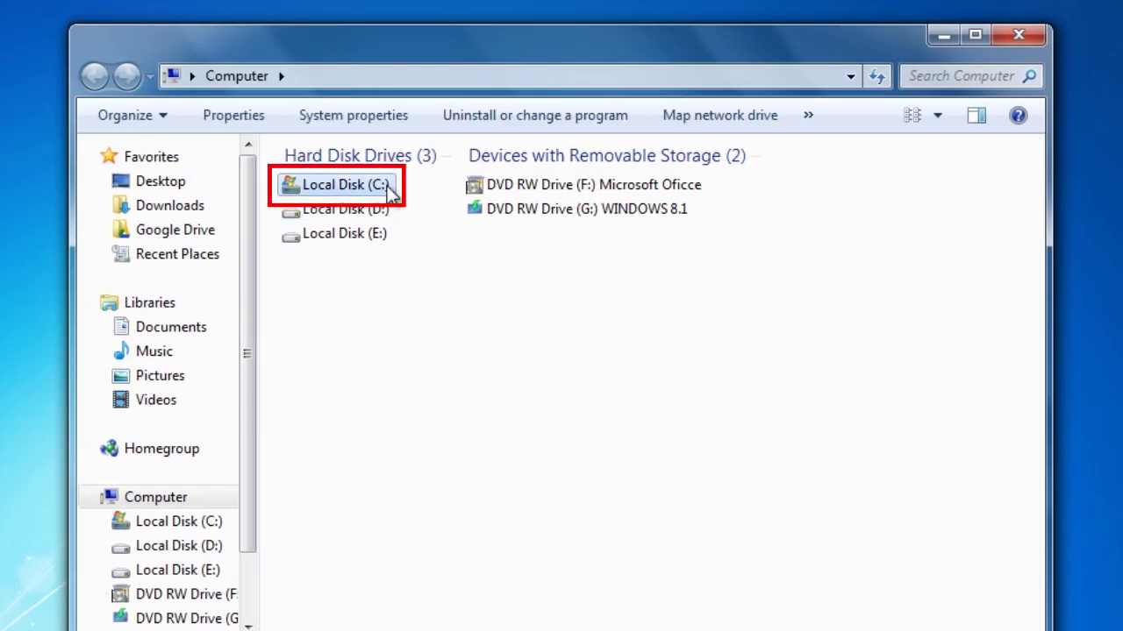
double_click(361, 355)
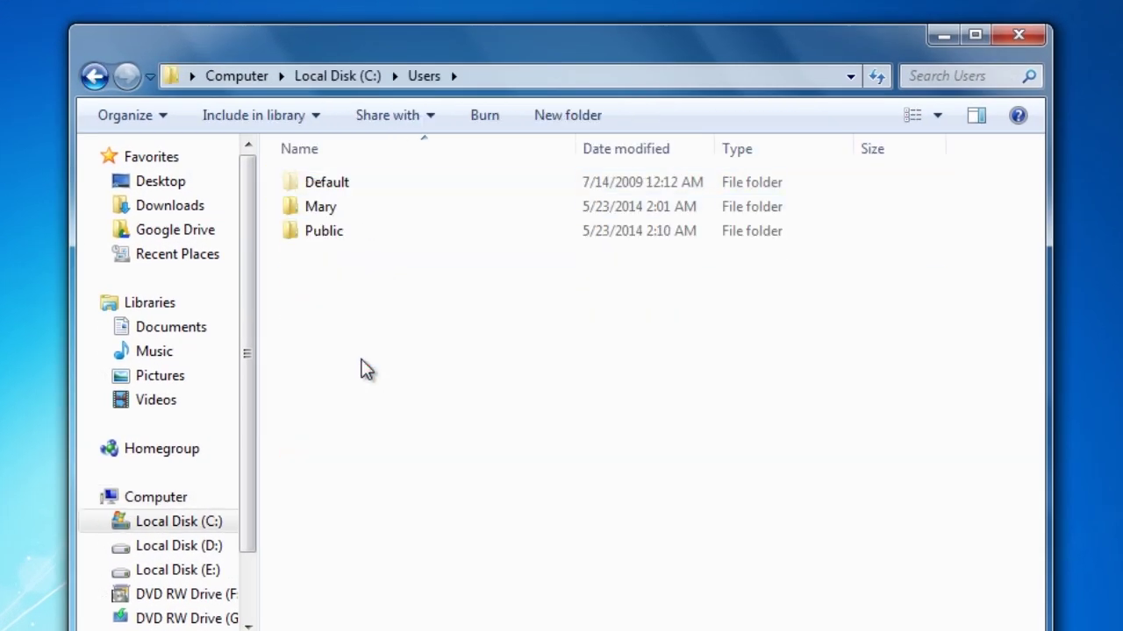
double_click(407, 211)
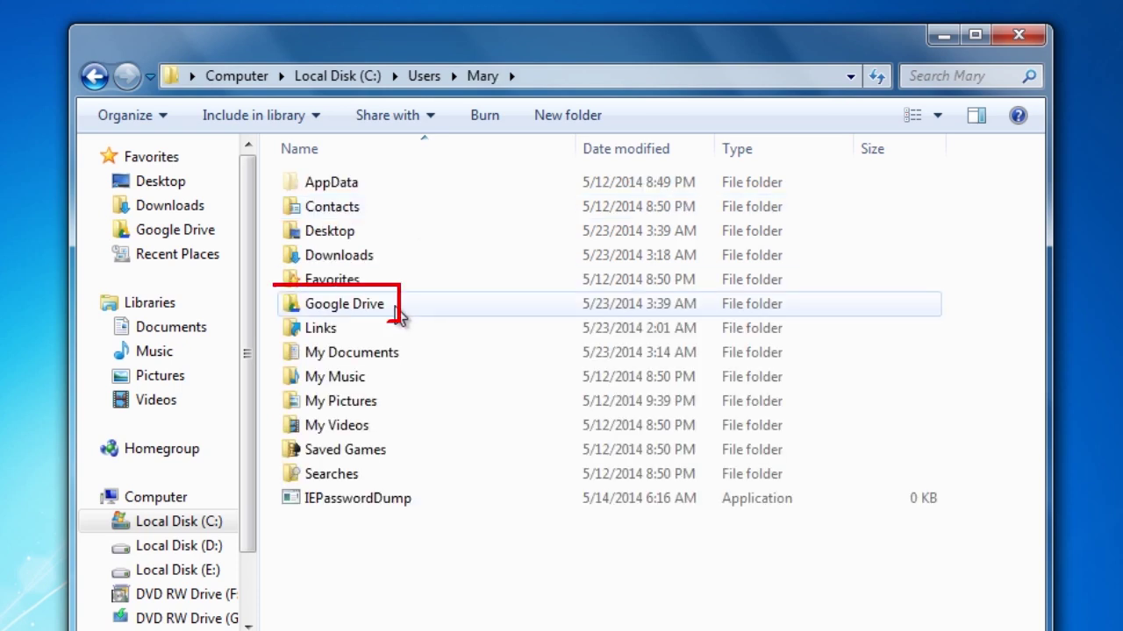
double_click(395, 306)
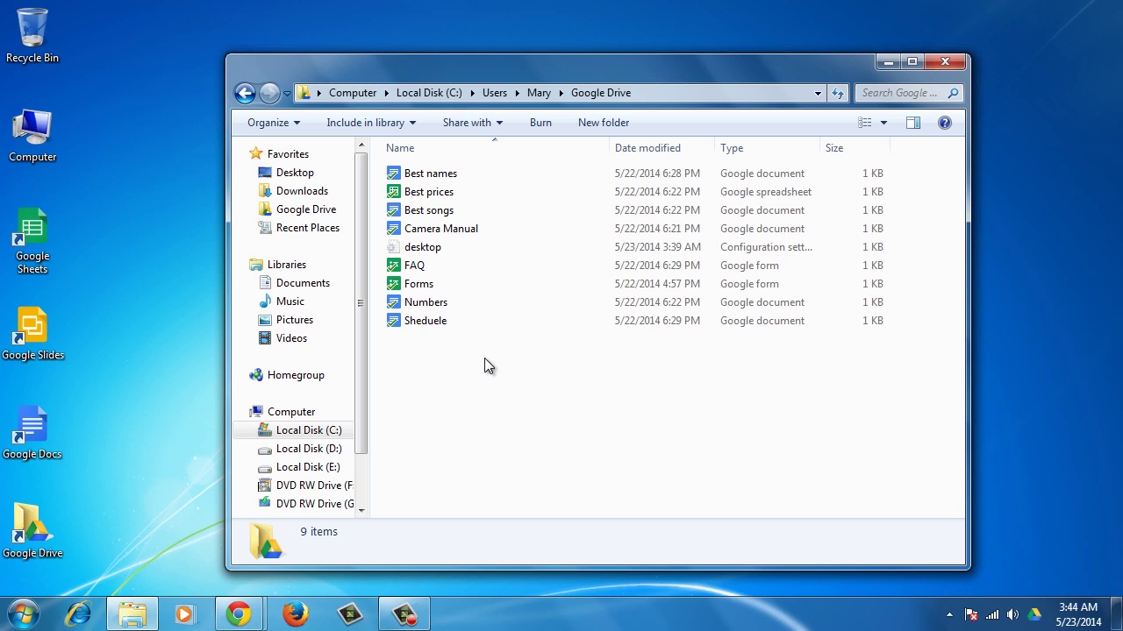
- Copy the nine Google Drive files and the AppData\Local\Google\Drive folder into D:\Backup Google Drive
key("ctrl+a")
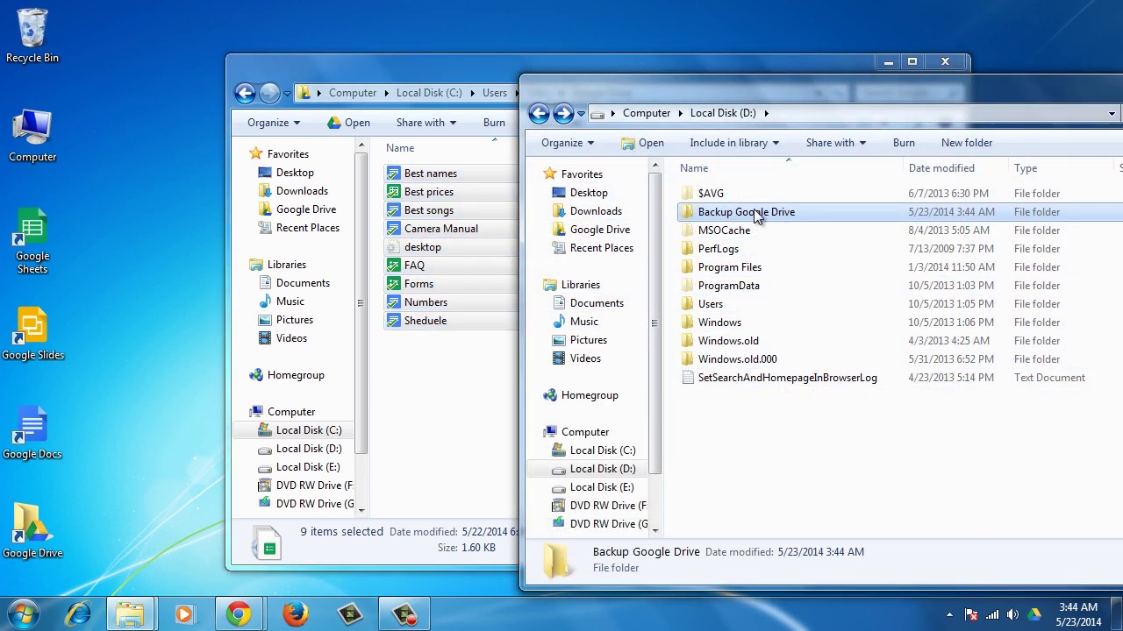
double_click(757, 216)
key("ctrl+v")
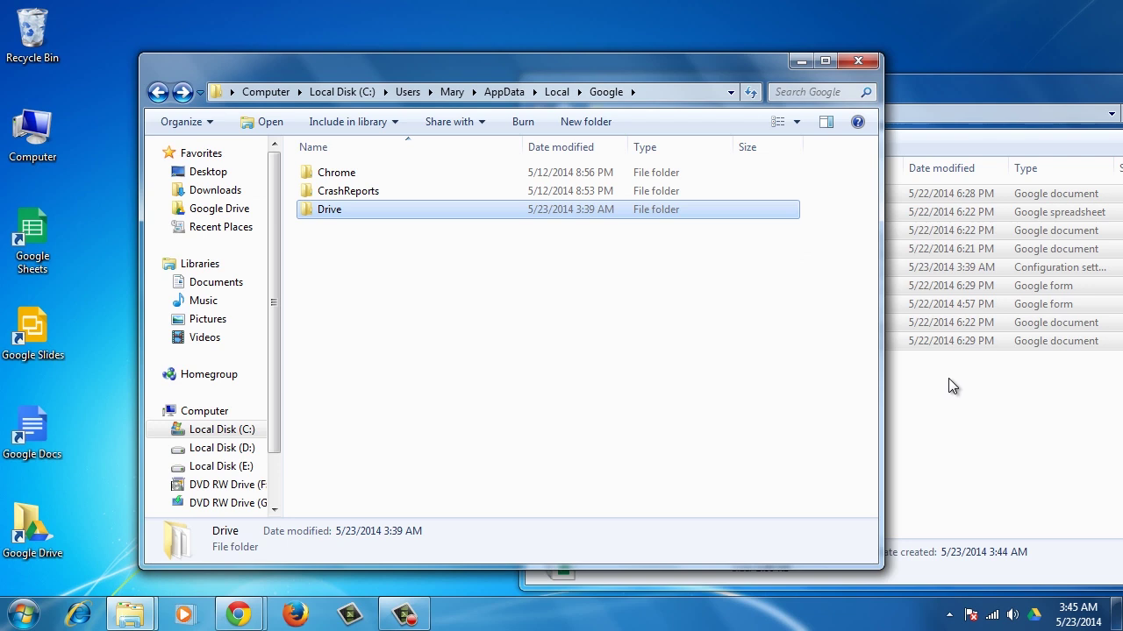
left_click(948, 378)
key("ctrl+v")
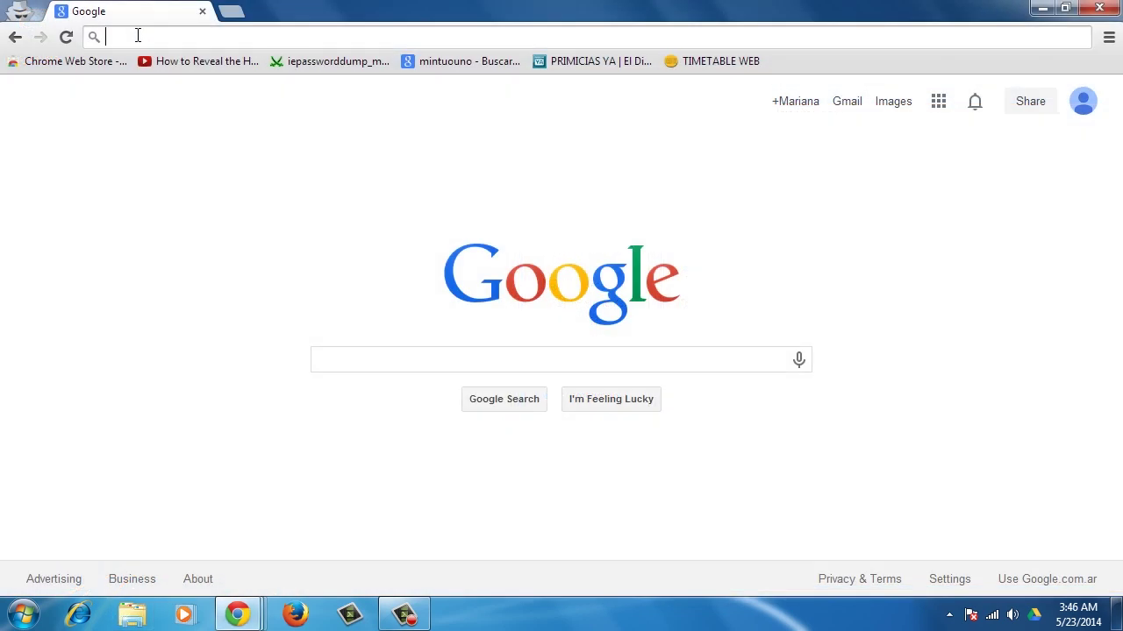
type("www.a")
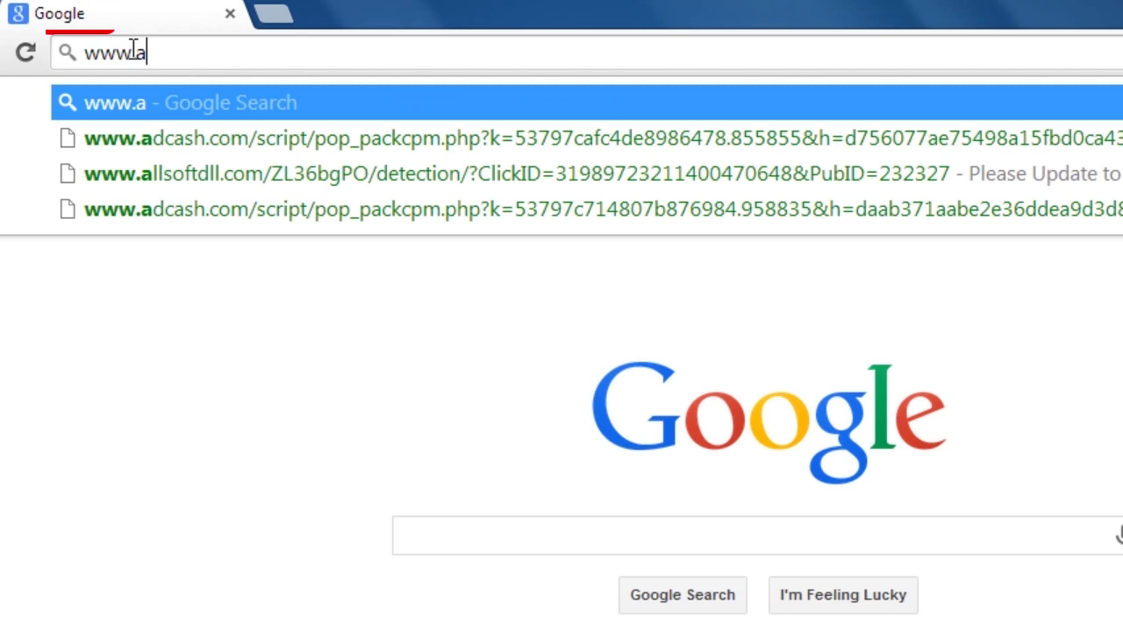
type("omeitech.com")
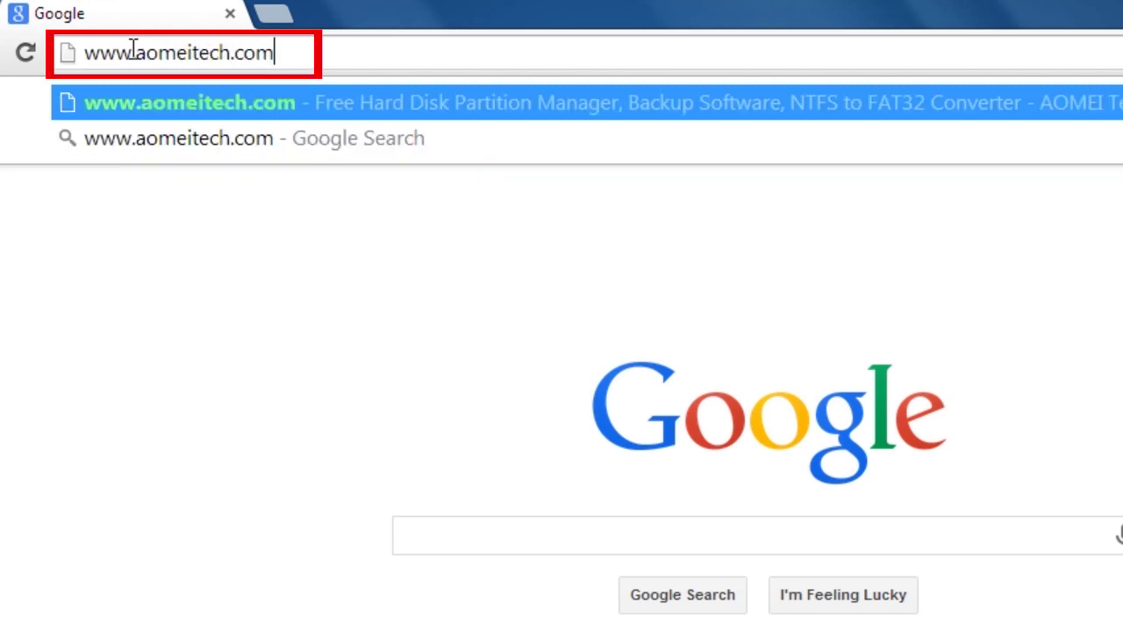
key("Return")
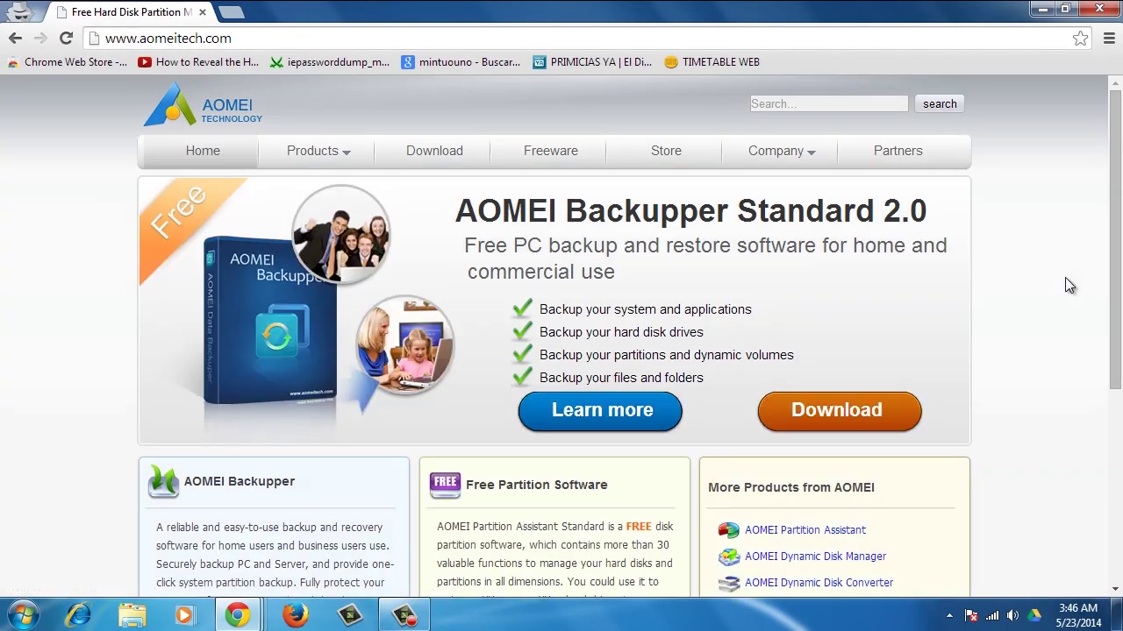
- Download the AOMEI Backupper Standard installer for Win7 via Local Download
left_click(868, 421)
scroll(868, 422, "down", 3)
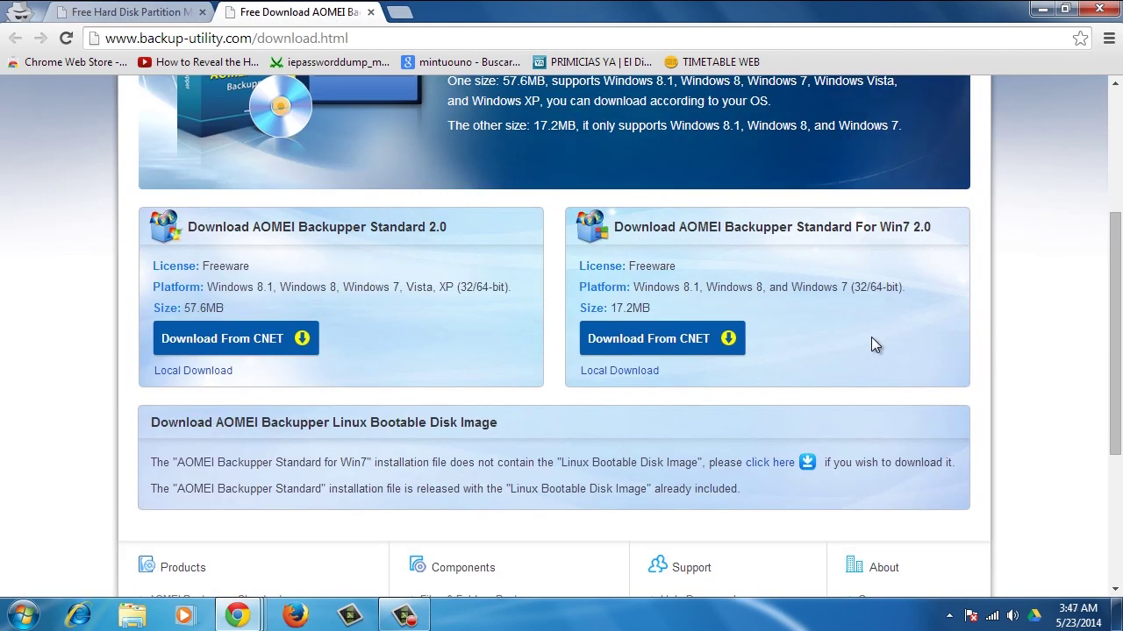
left_click(605, 376)
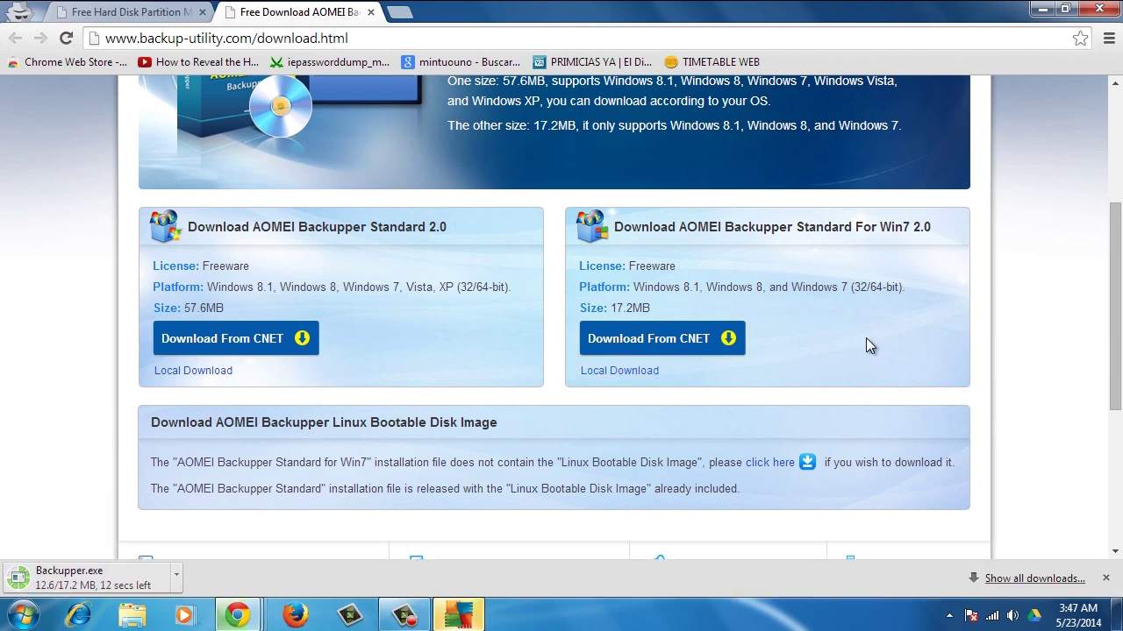
- Run Backupper.exe, accept the license, and install and launch AOMEI Backupper
left_click(134, 574)
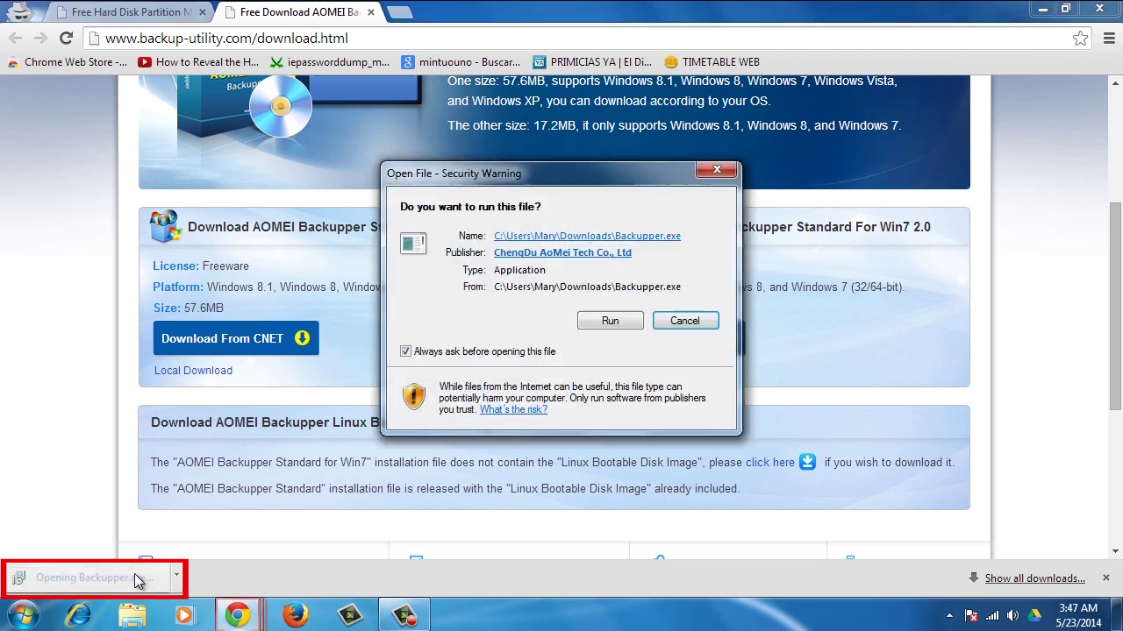
left_click(620, 327)
left_click(657, 448)
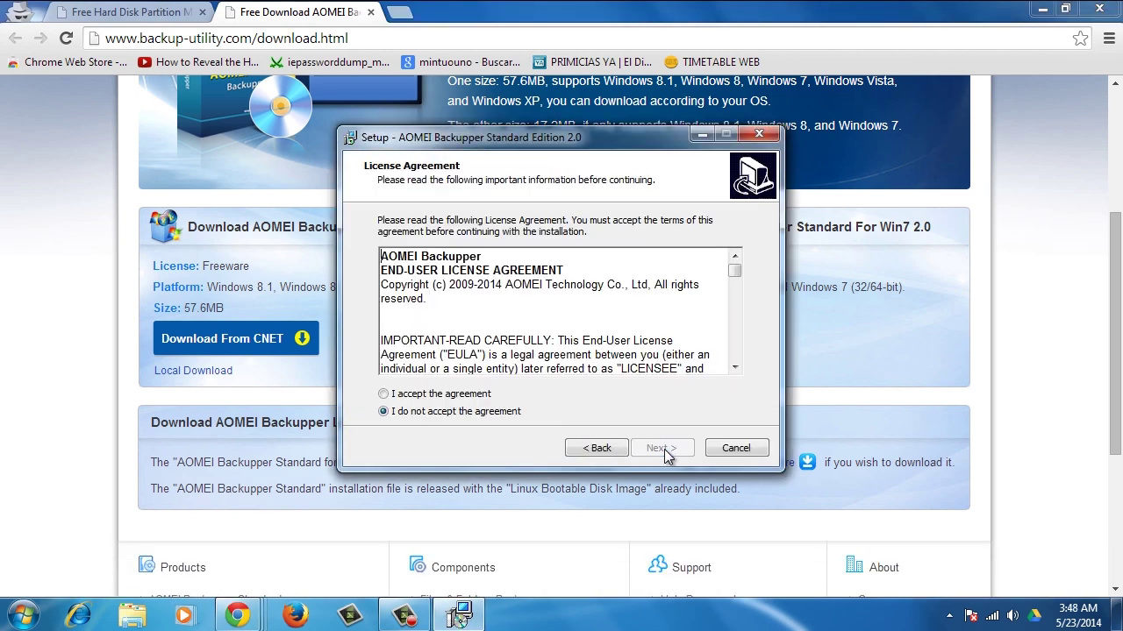
left_click(458, 402)
left_click(662, 449)
left_click(662, 449)
left_click(662, 448)
left_click(662, 448)
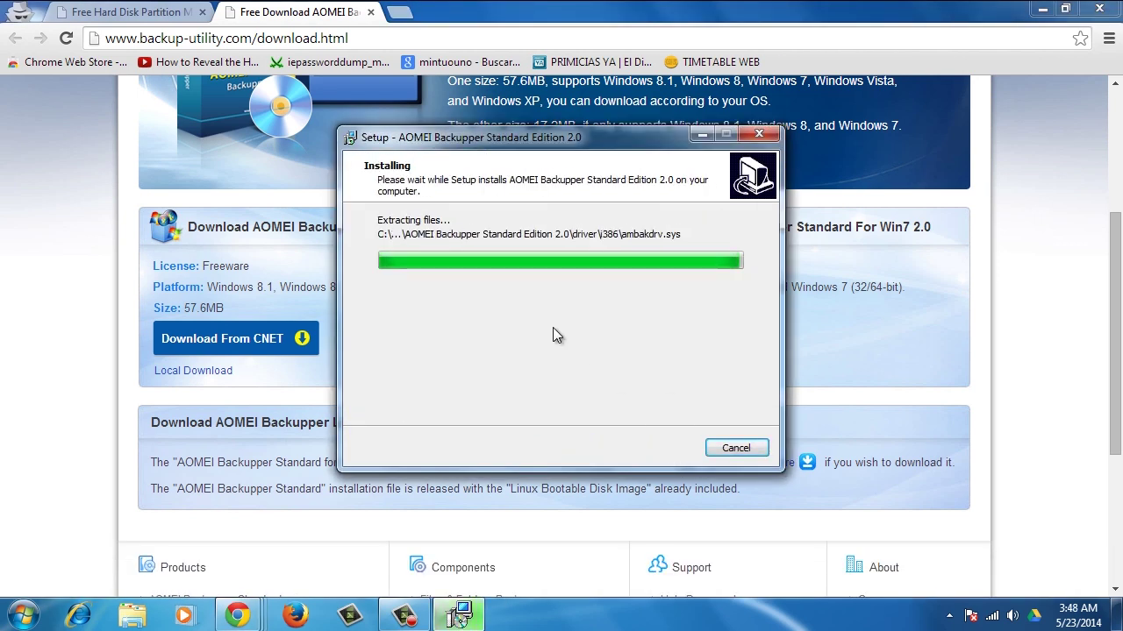
left_click(660, 446)
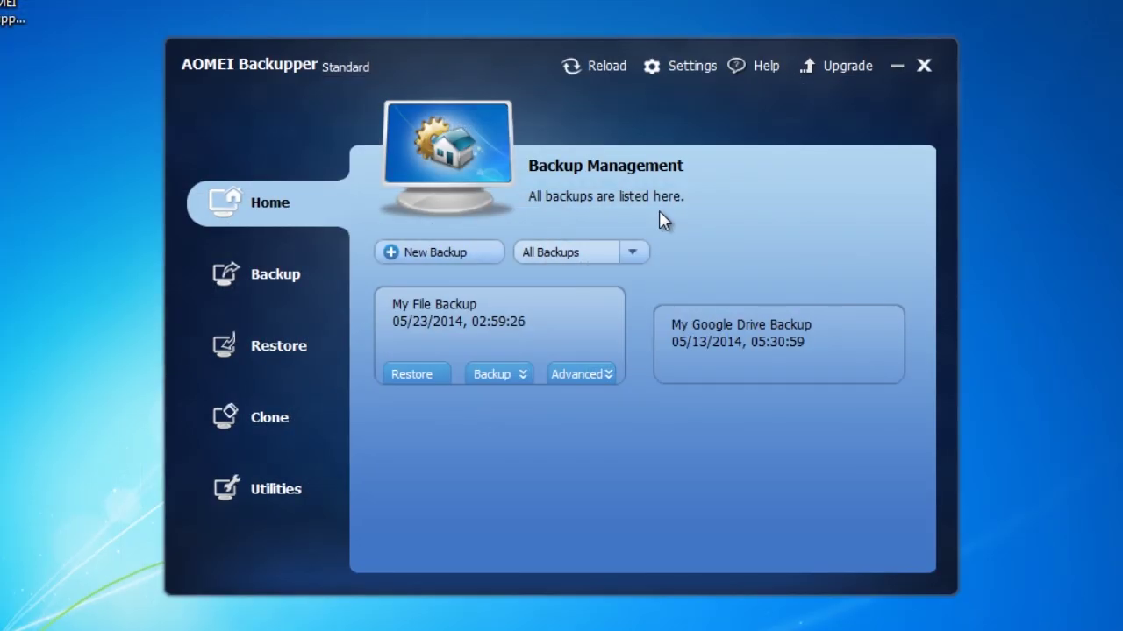
- Start a File Backup task and add the Google Drive Docs folder as a source
left_click(277, 258)
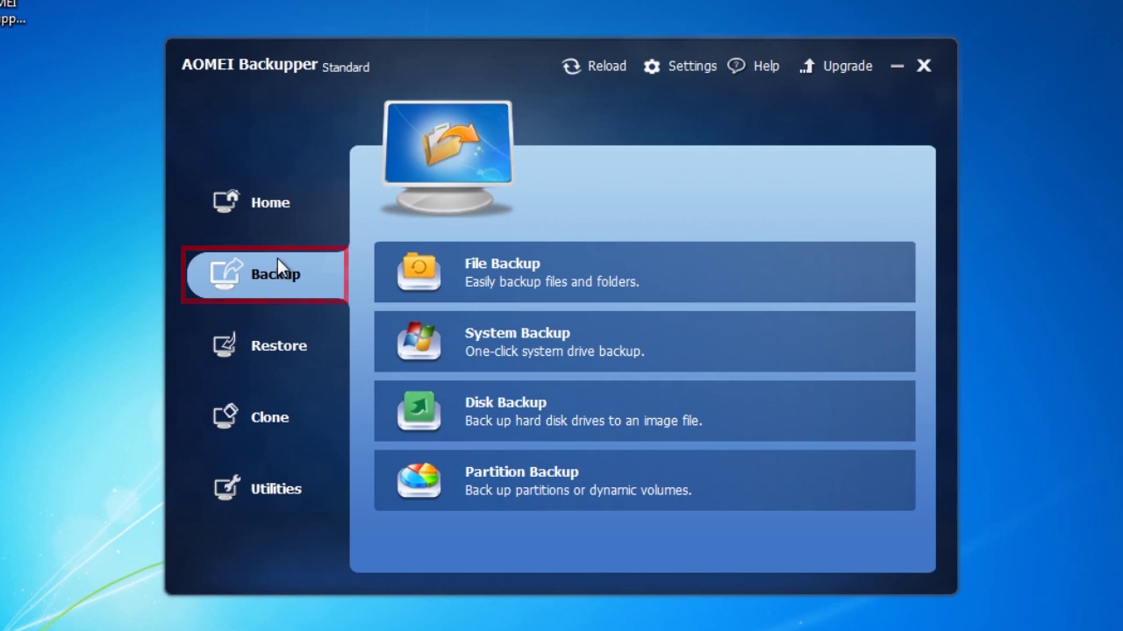
left_click(557, 278)
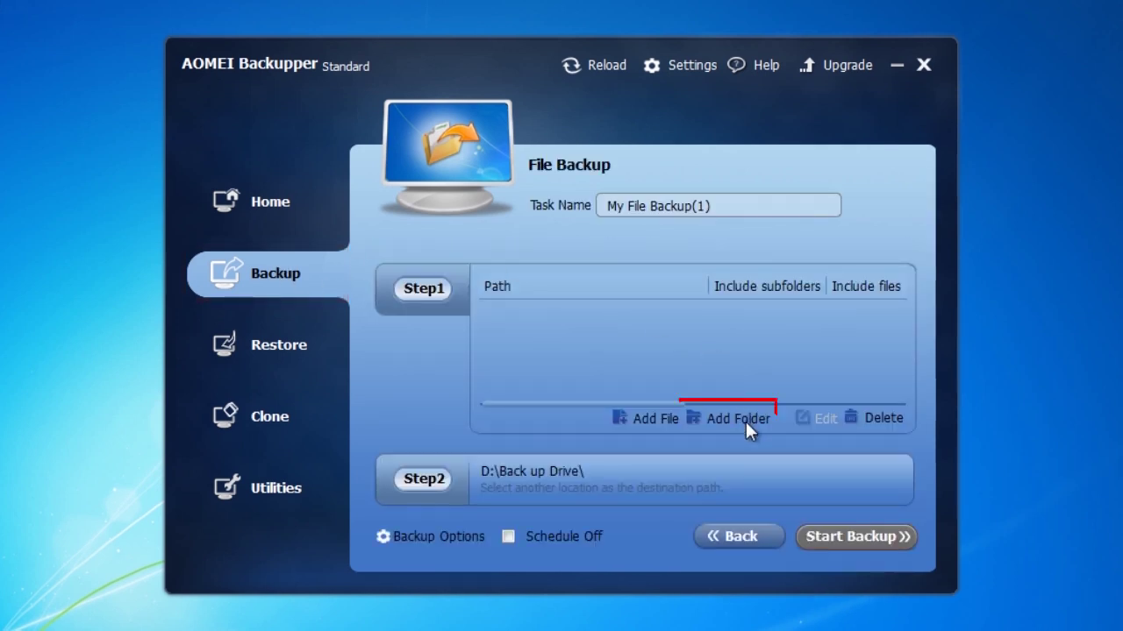
left_click(745, 420)
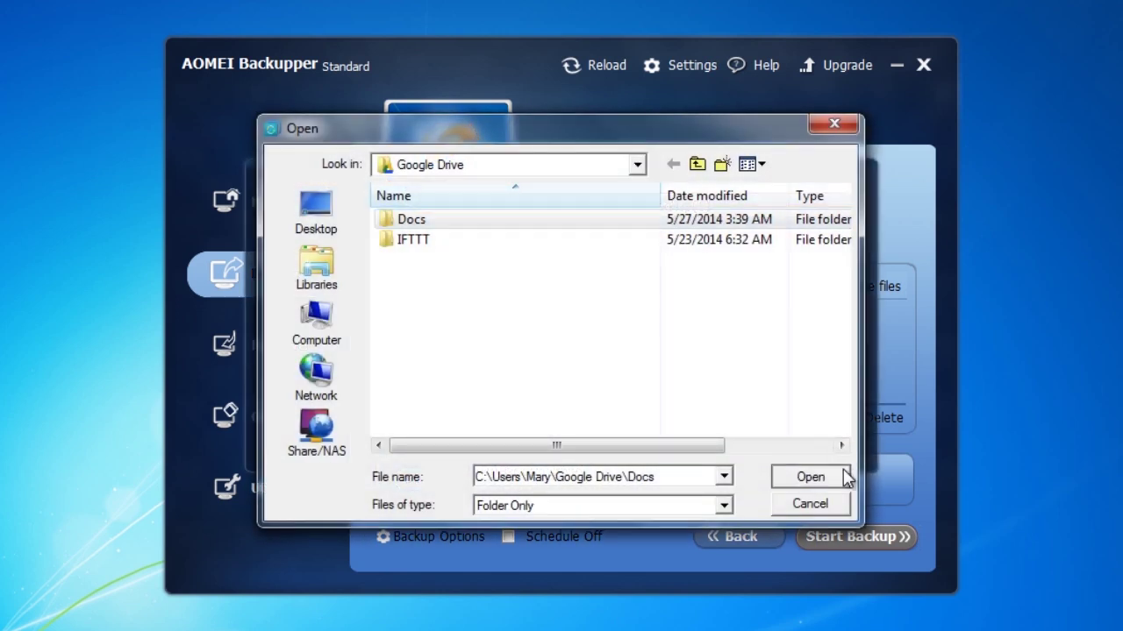
left_click(837, 474)
left_click(701, 438)
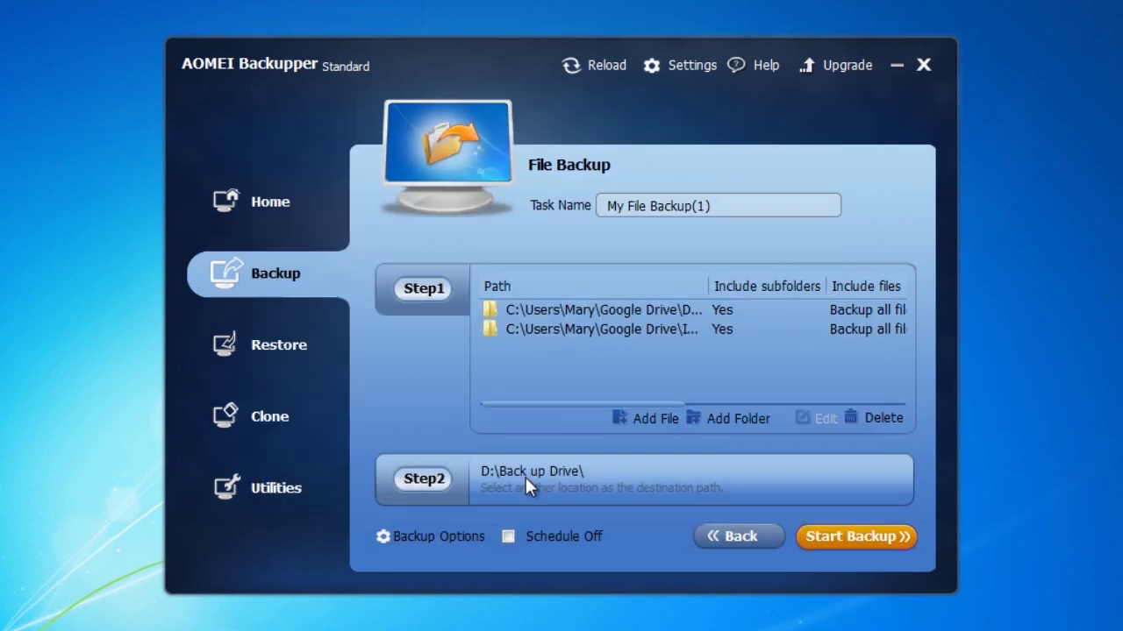
- Set the desktop's Back up drive folder as destination and run the backup to 100%
left_click(527, 479)
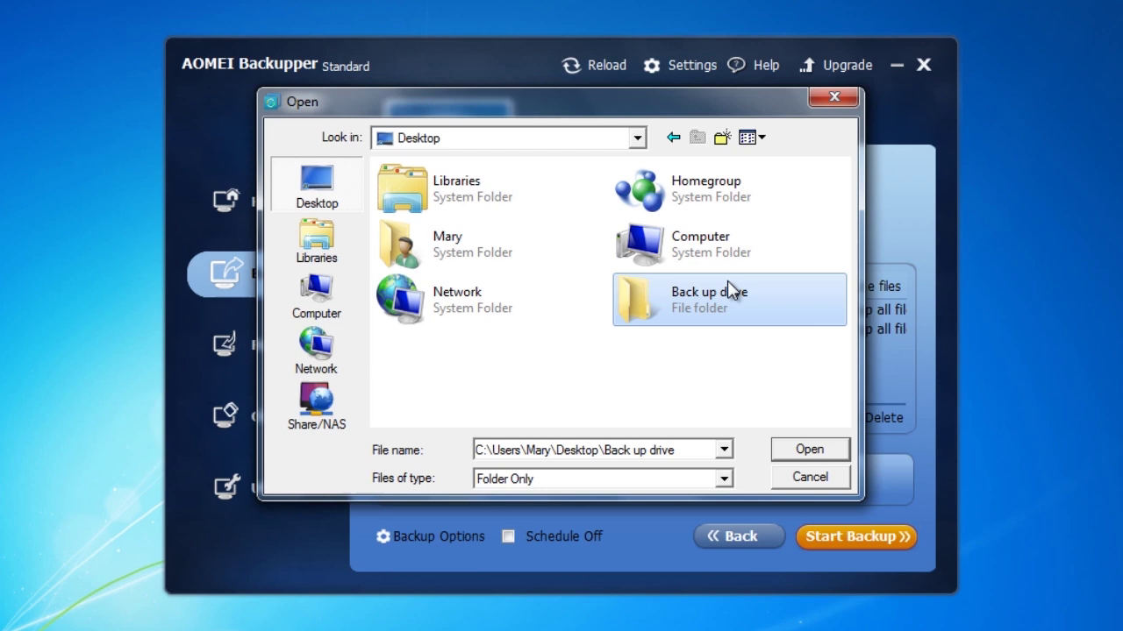
left_click(731, 290)
left_click(709, 313)
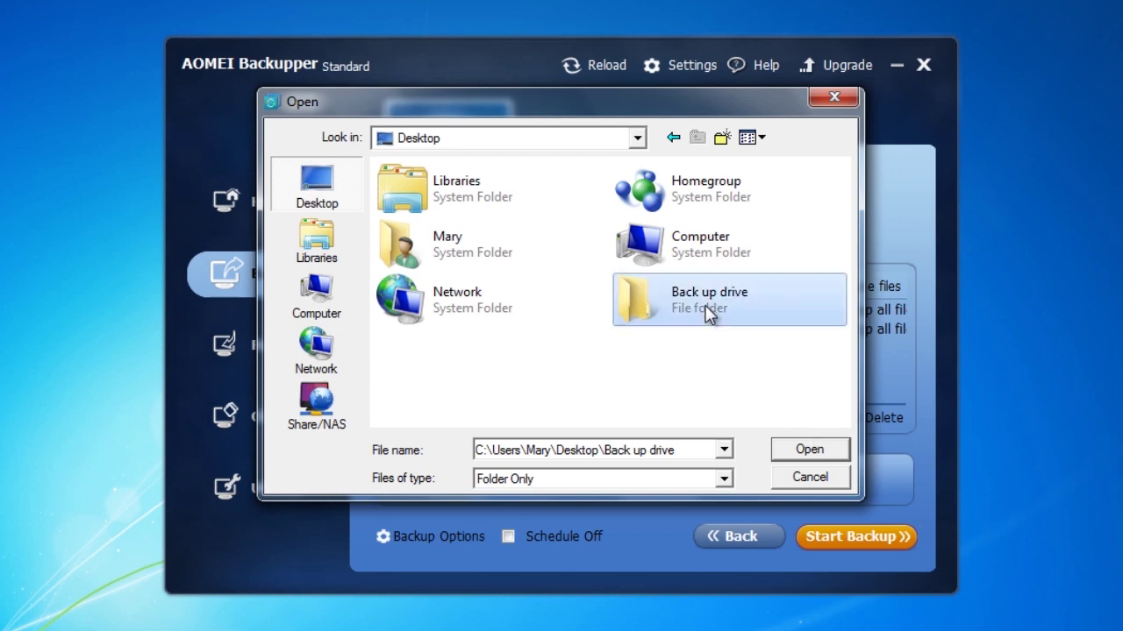
left_click(816, 450)
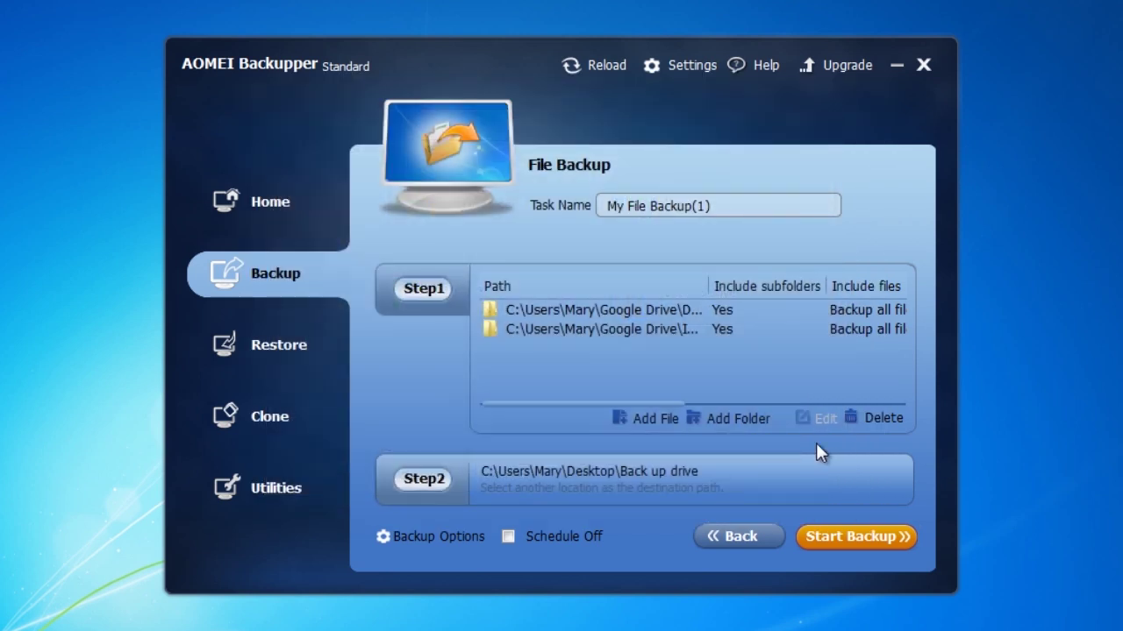
left_click(858, 534)
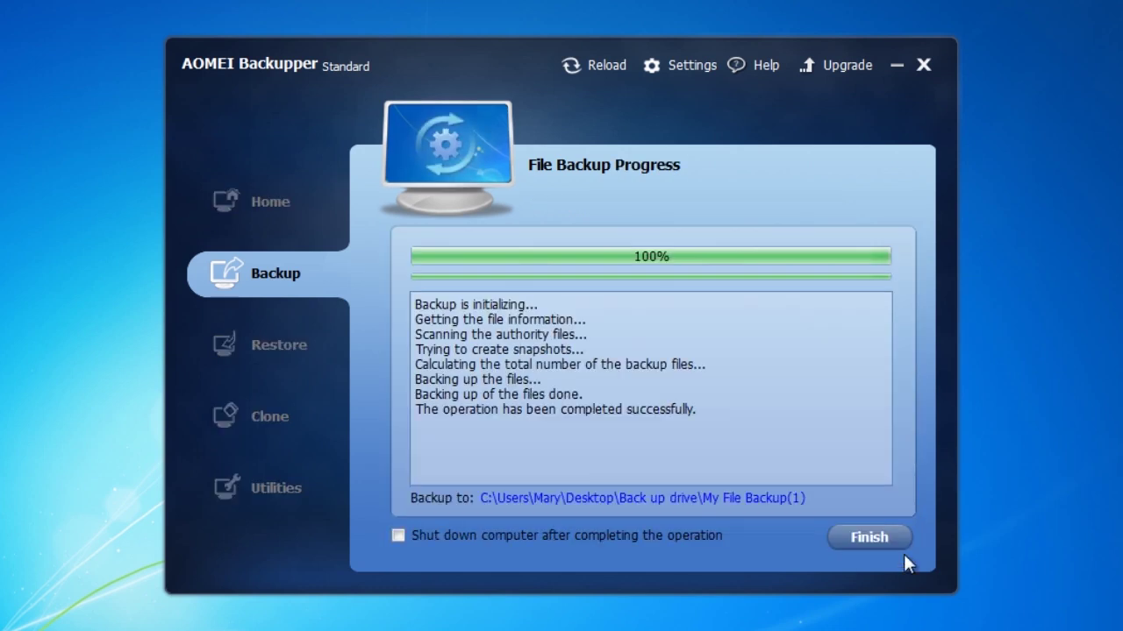
left_click(897, 542)
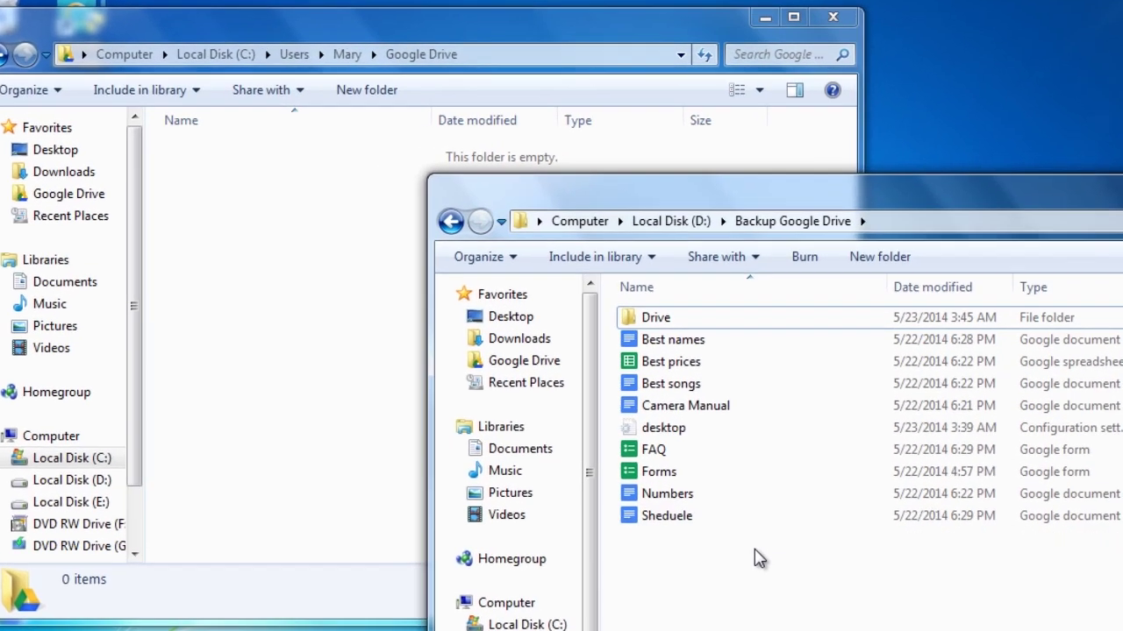
- Drag the nine backed-up files into Google Drive and the Drive folder into AppData\Local\Google
left_click_drag(666, 482, 555, 307)
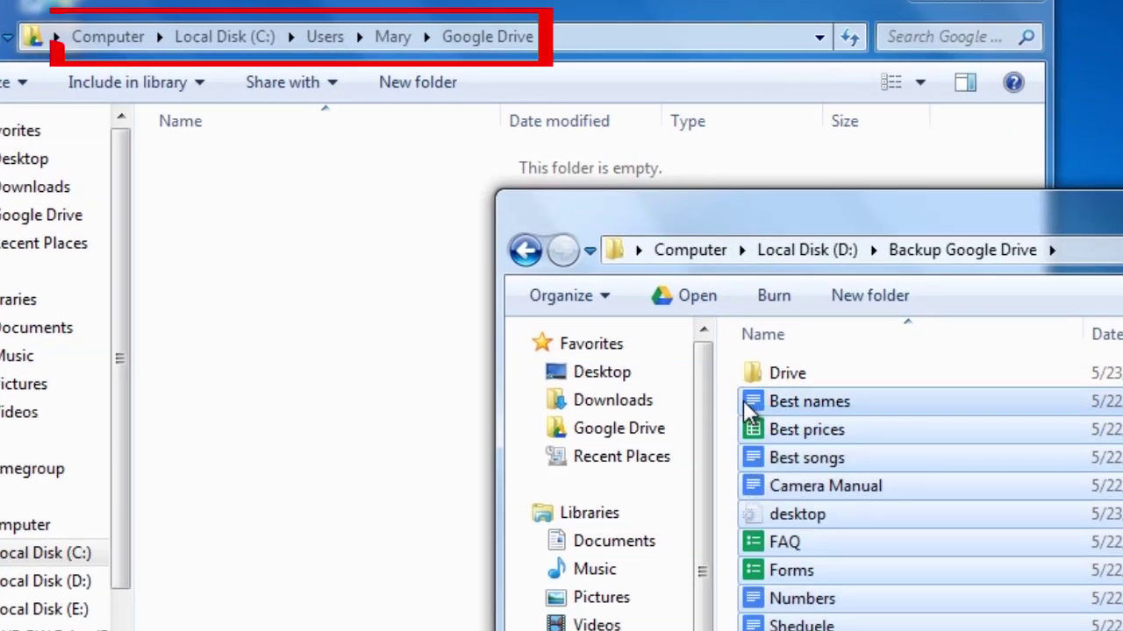
left_click_drag(747, 413, 321, 251)
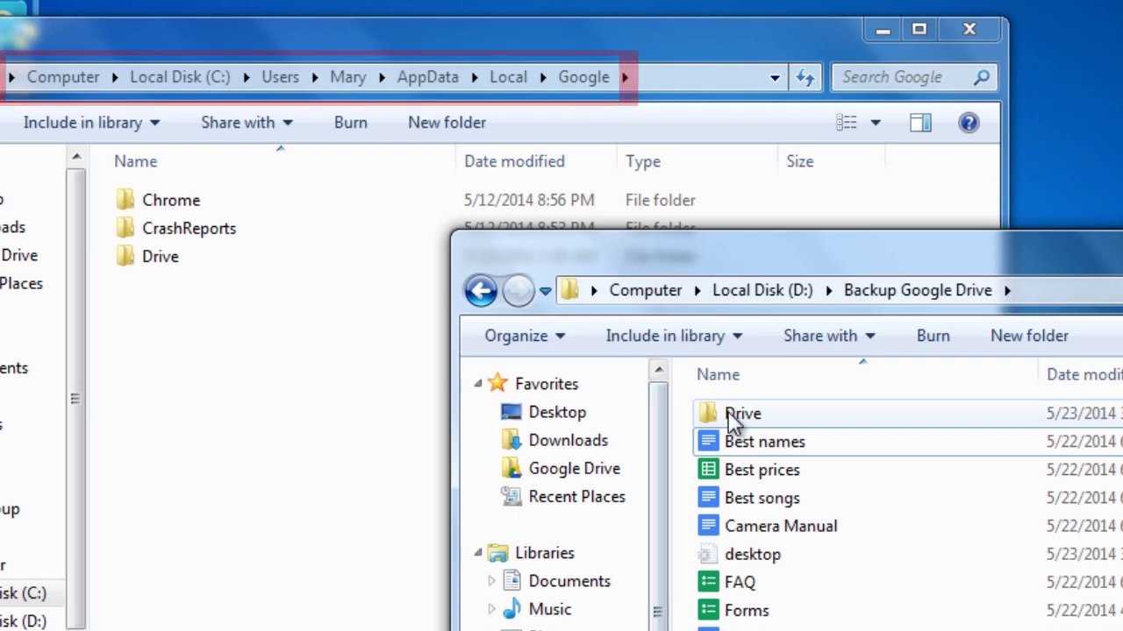
left_click_drag(735, 424, 253, 298)
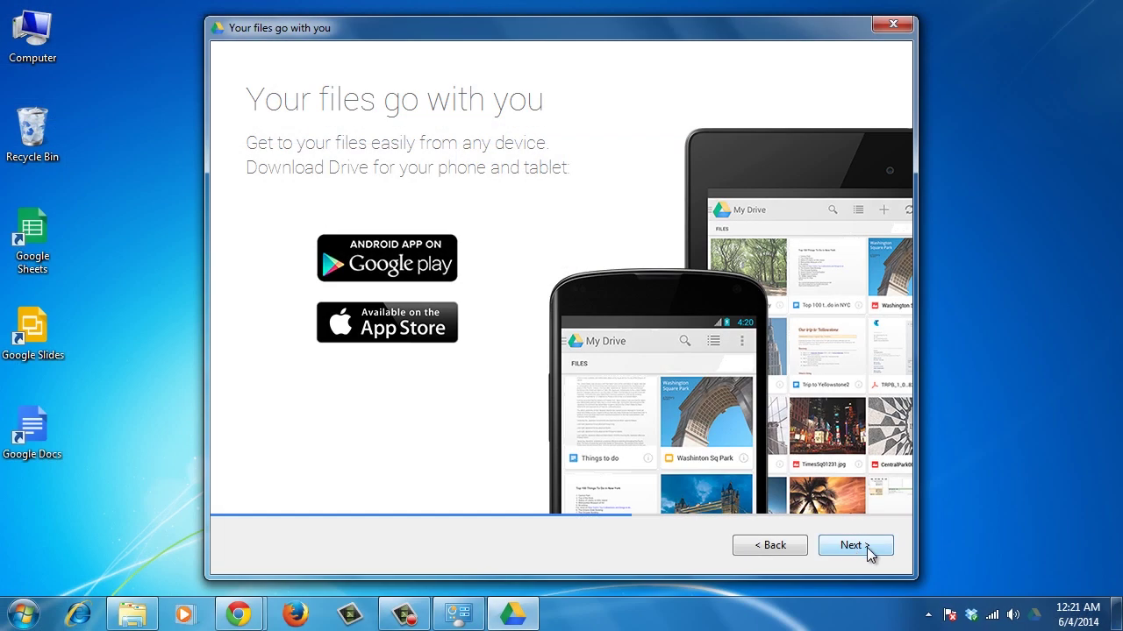
- Advance through the Google Drive setup pages, dismiss the tray notification, and open Advanced setup
left_click(862, 550)
left_click(867, 546)
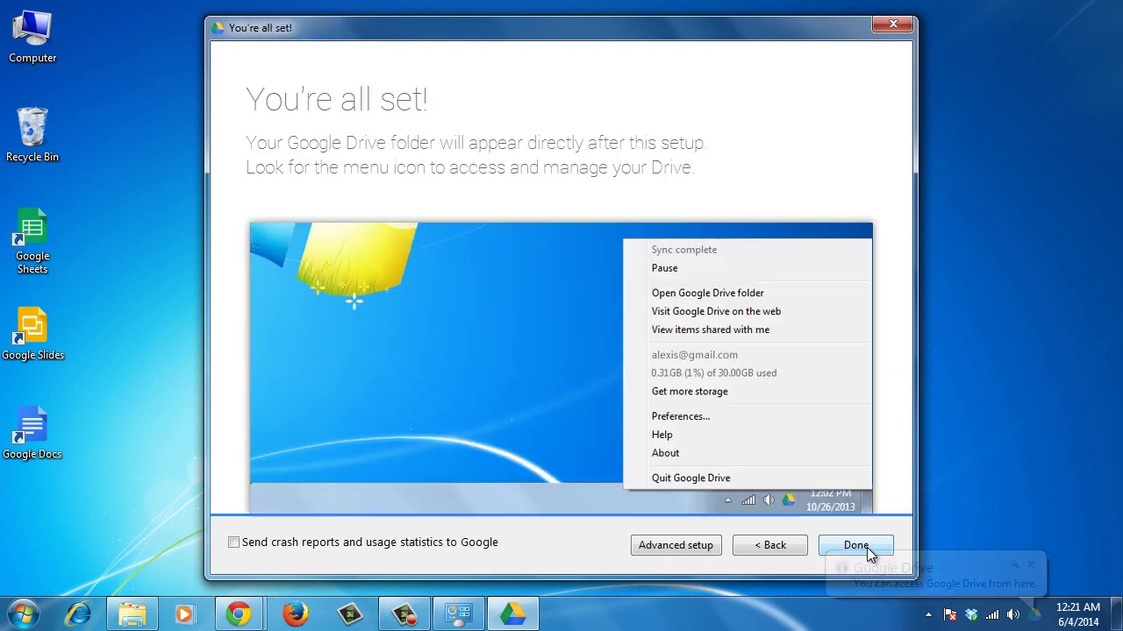
left_click(1031, 565)
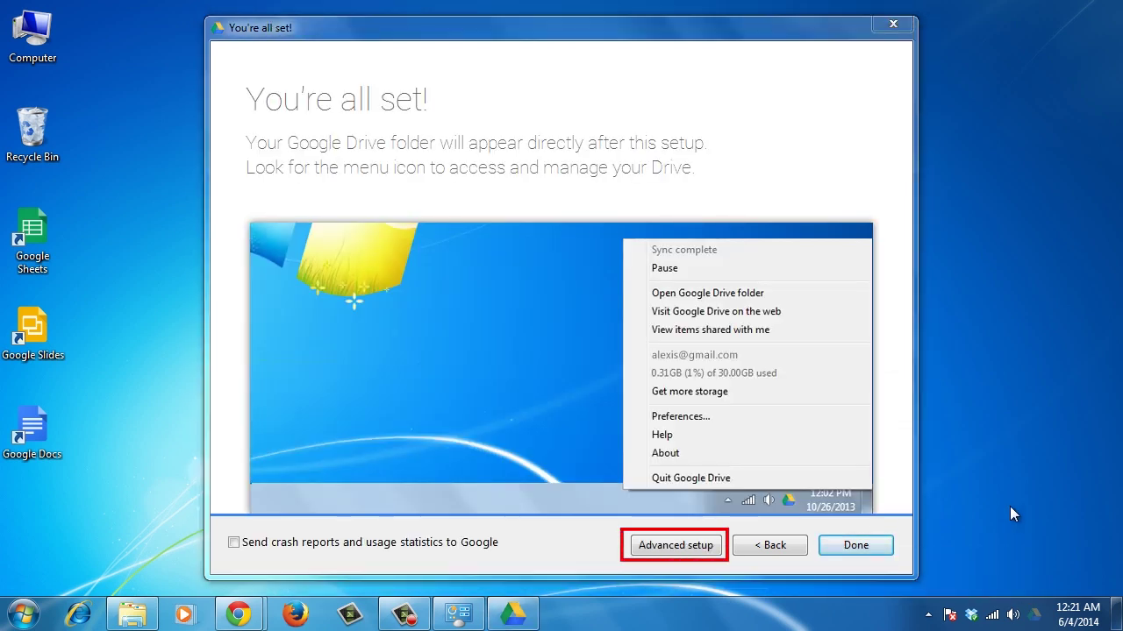
left_click(672, 546)
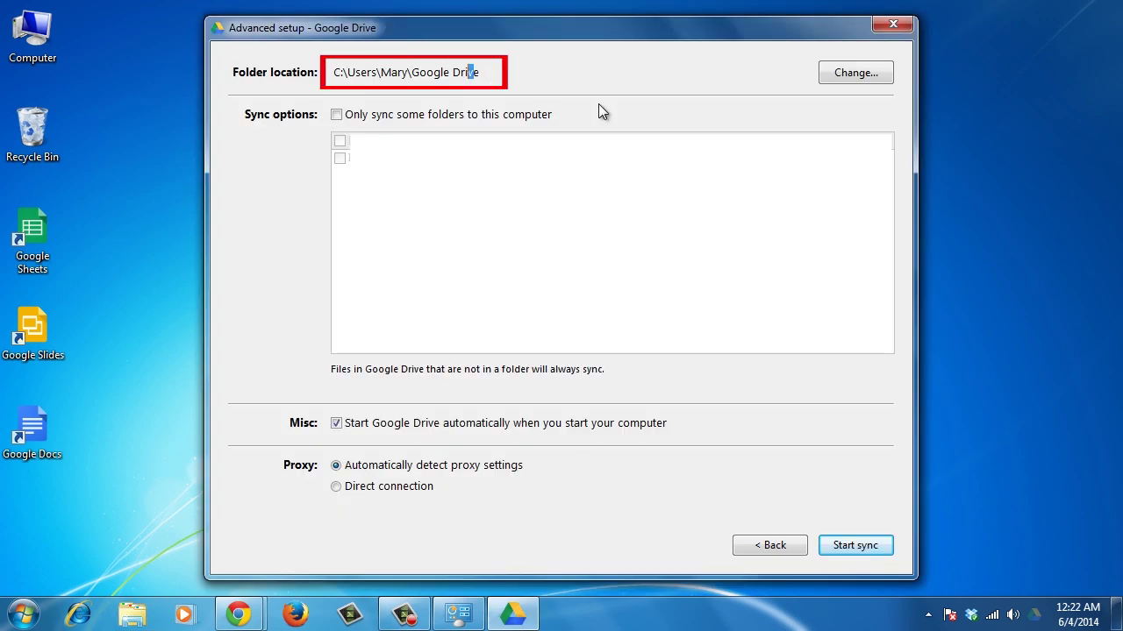